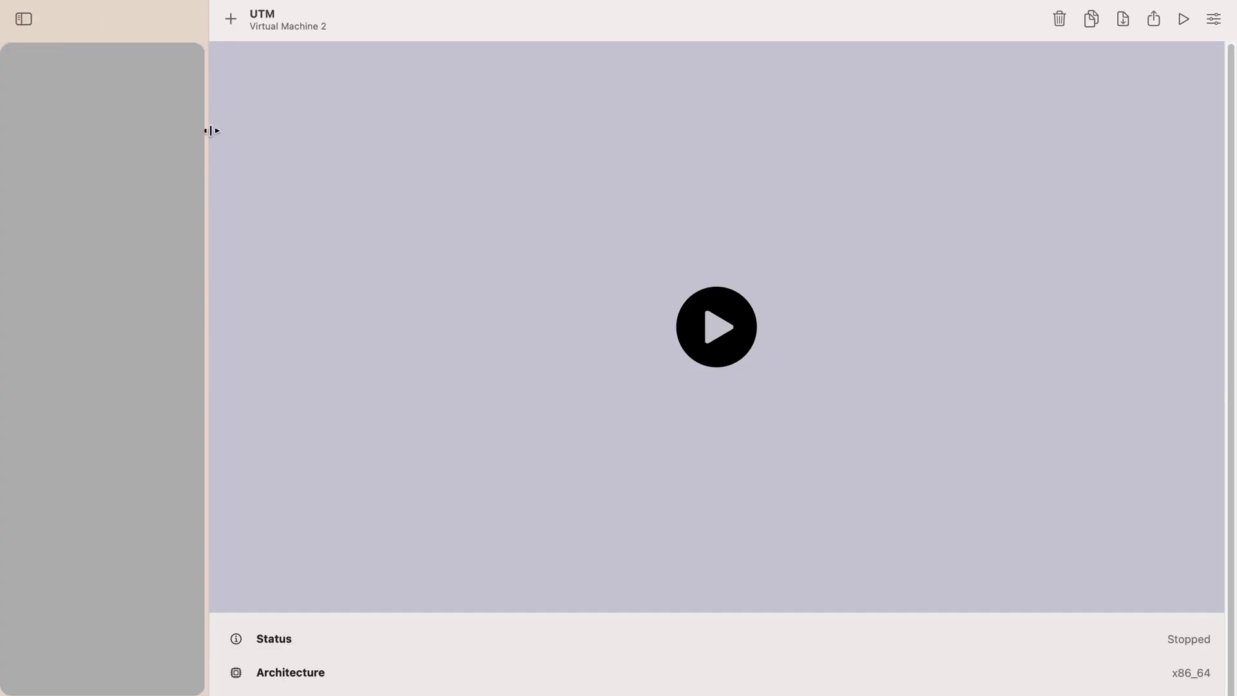
# - Start creating a new emulated virtual machine with operating system Other and boot device None
pyautogui.click(230, 20)
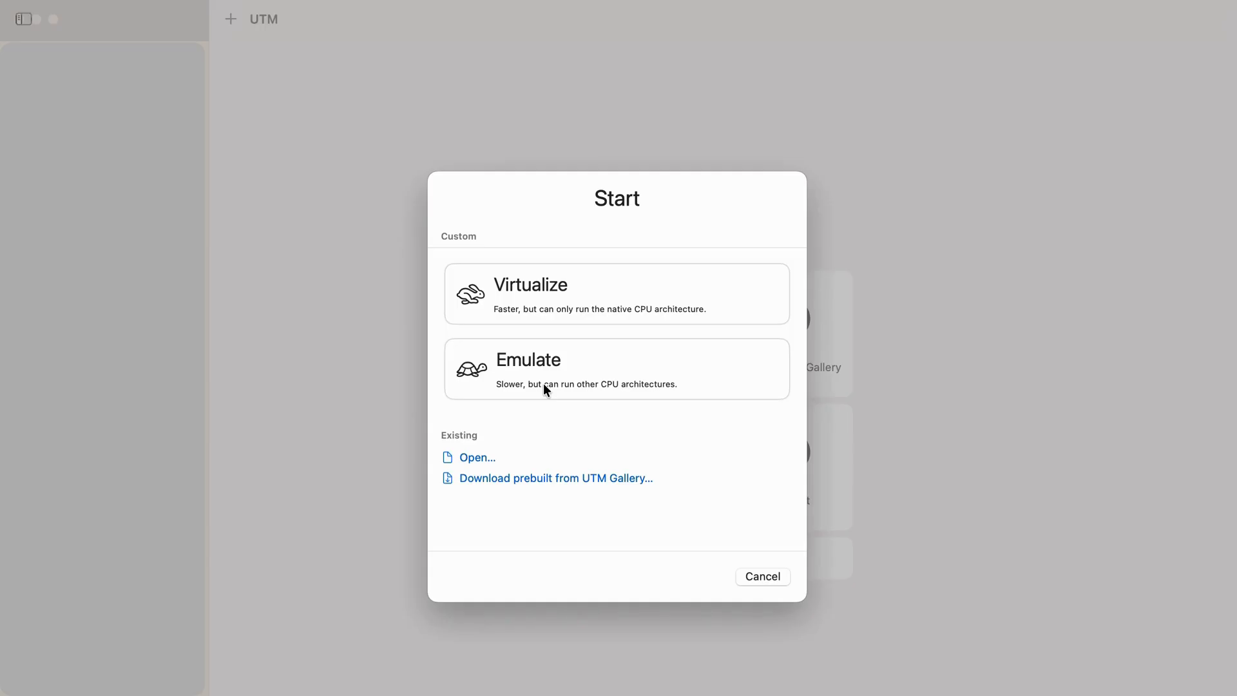
pyautogui.click(506, 370)
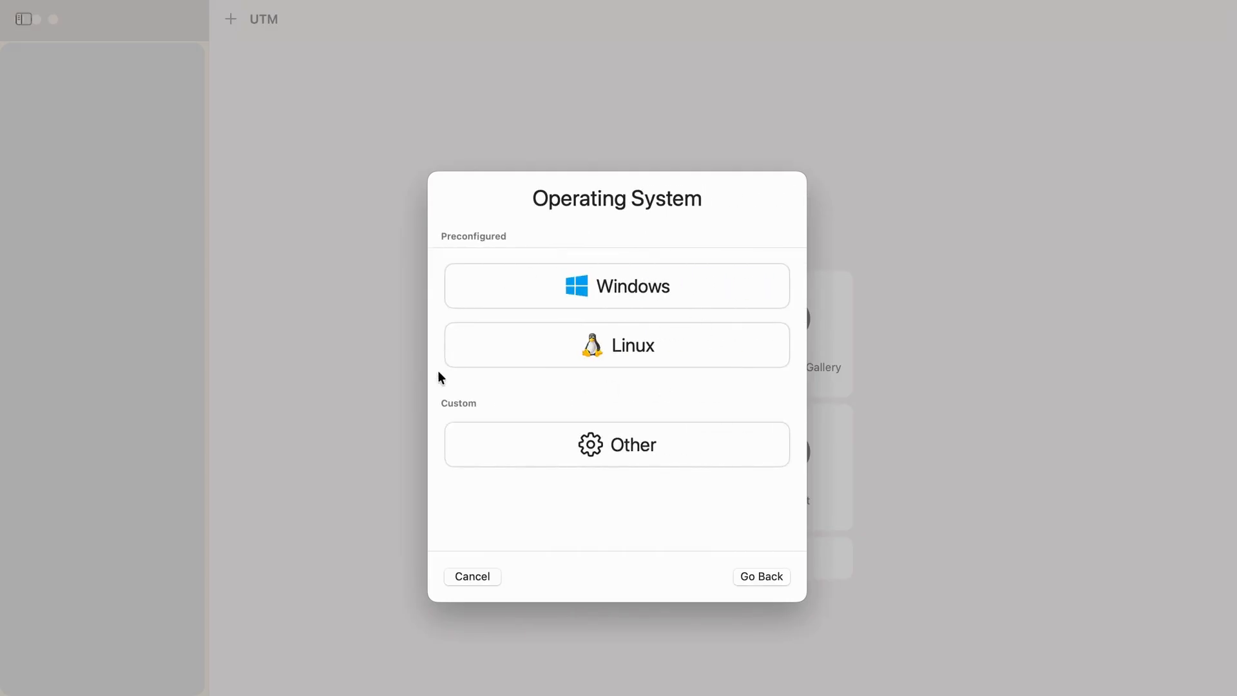
pyautogui.click(596, 442)
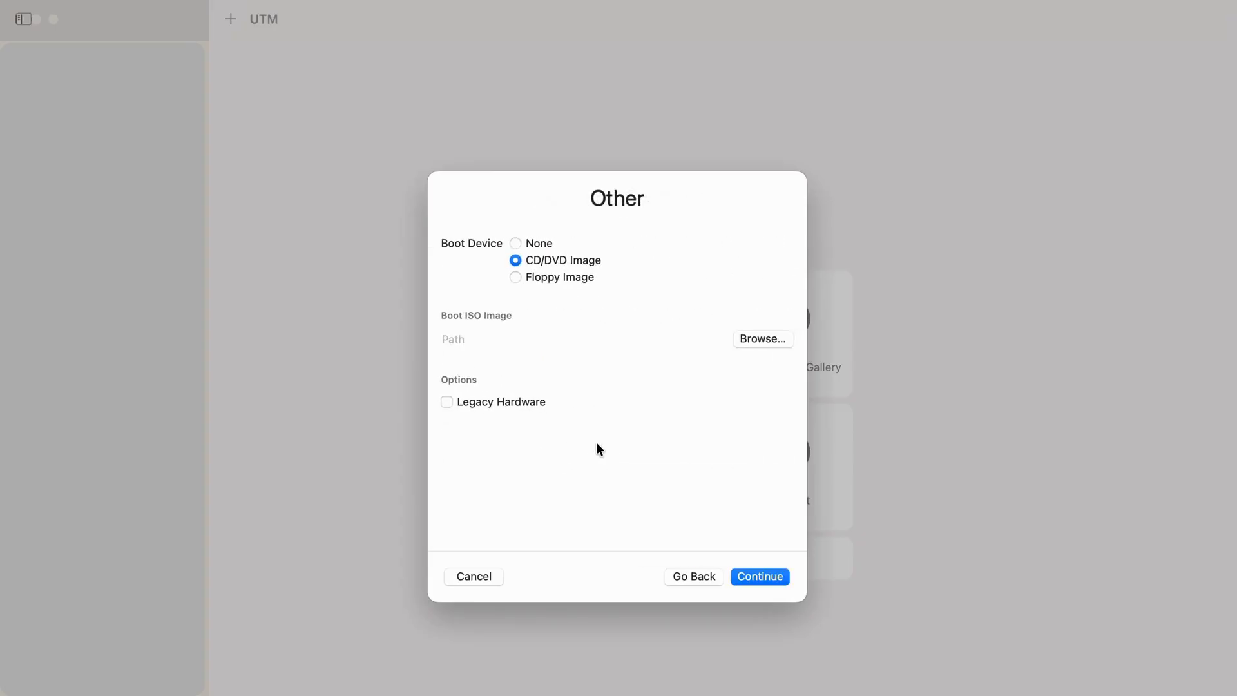
pyautogui.click(516, 243)
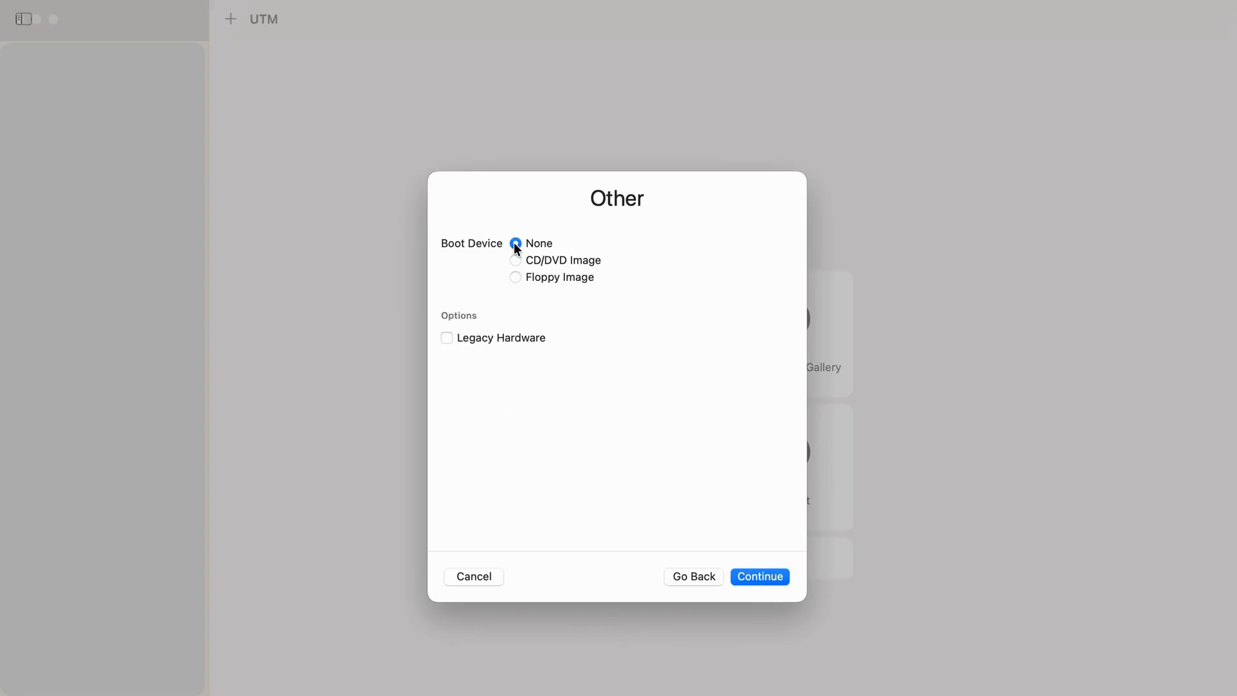
pyautogui.click(759, 575)
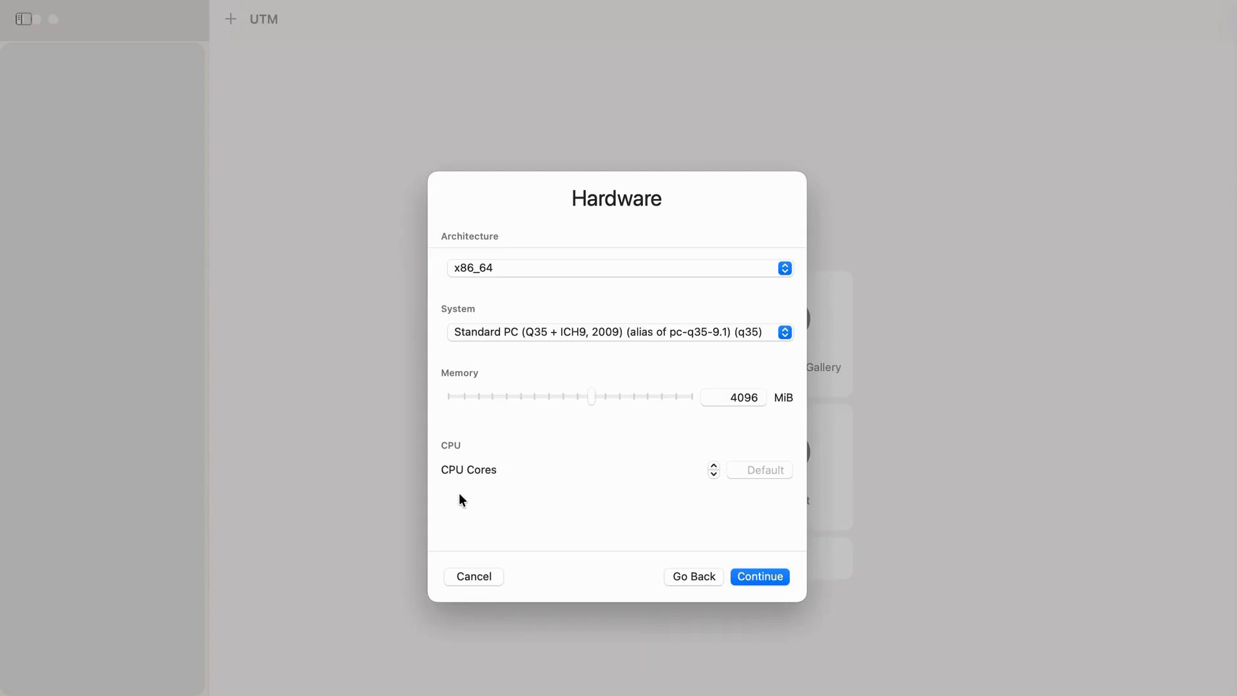
# - Set the new machine's CPU to 2 cores, keeping the x86_64 architecture and 4096 MiB of memory
pyautogui.click(713, 464)
pyautogui.click(713, 463)
pyautogui.click(714, 463)
pyautogui.click(713, 474)
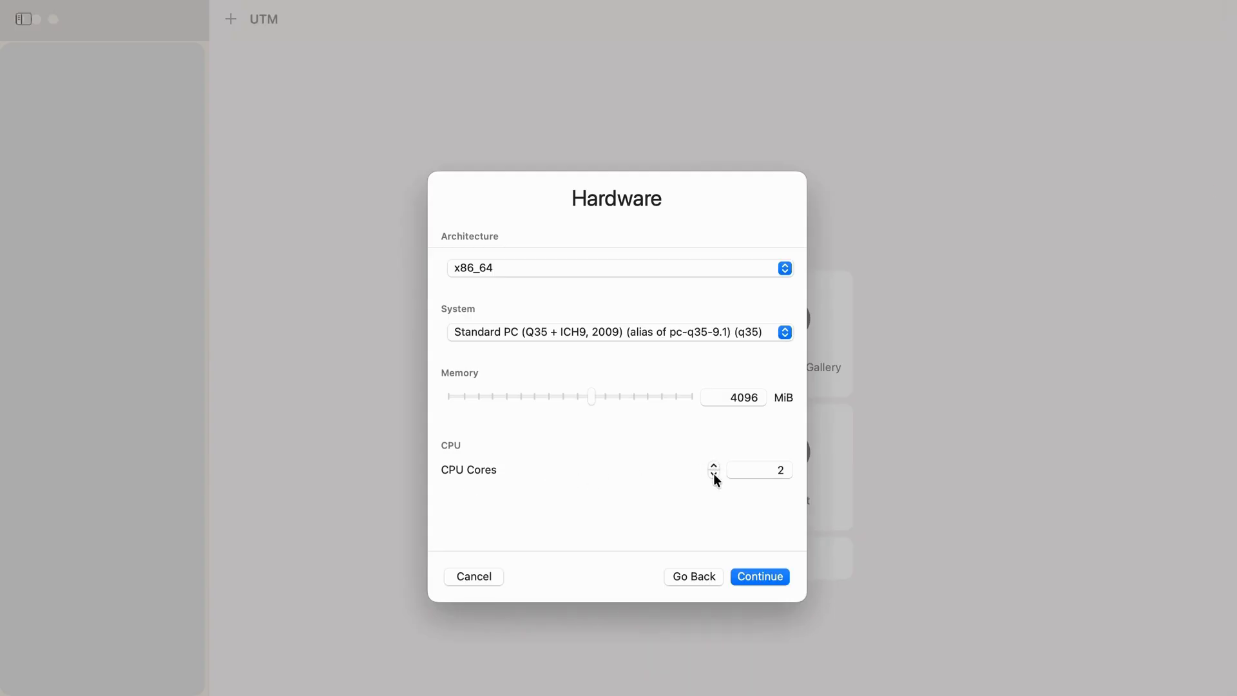
pyautogui.click(762, 576)
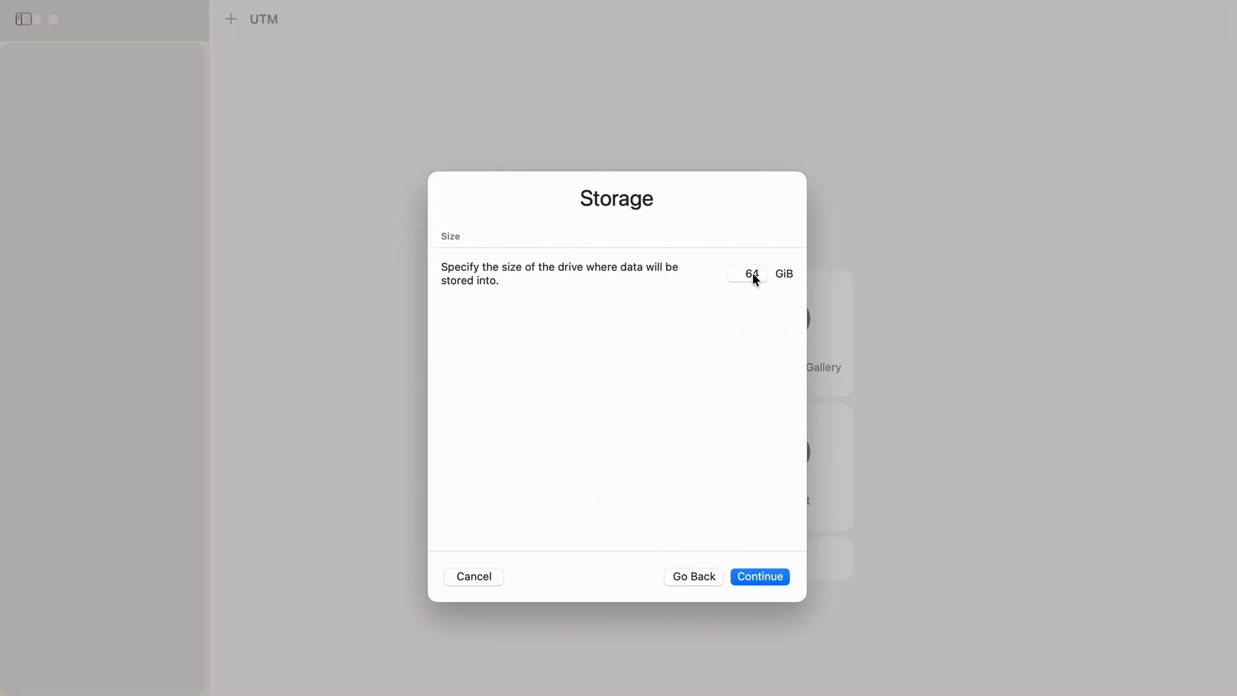
# - Accept the 64 GiB drive without a shared directory, and save the machine with Open VM Settings enabled
pyautogui.click(748, 577)
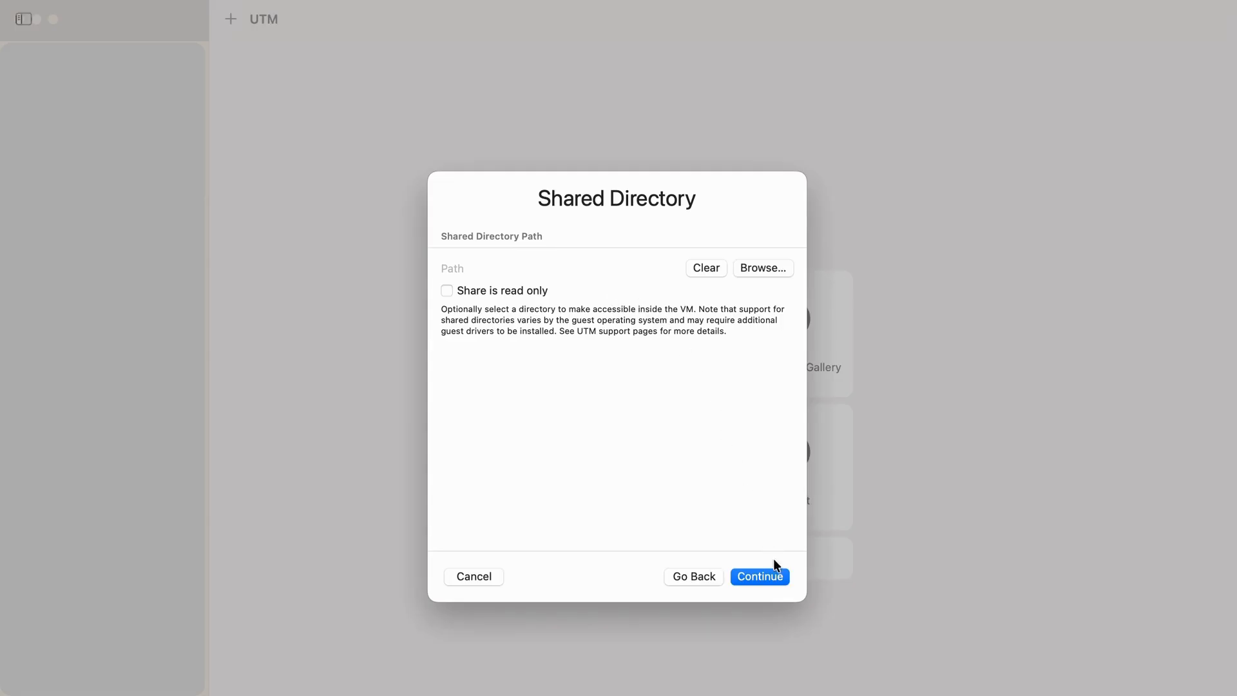
pyautogui.click(767, 576)
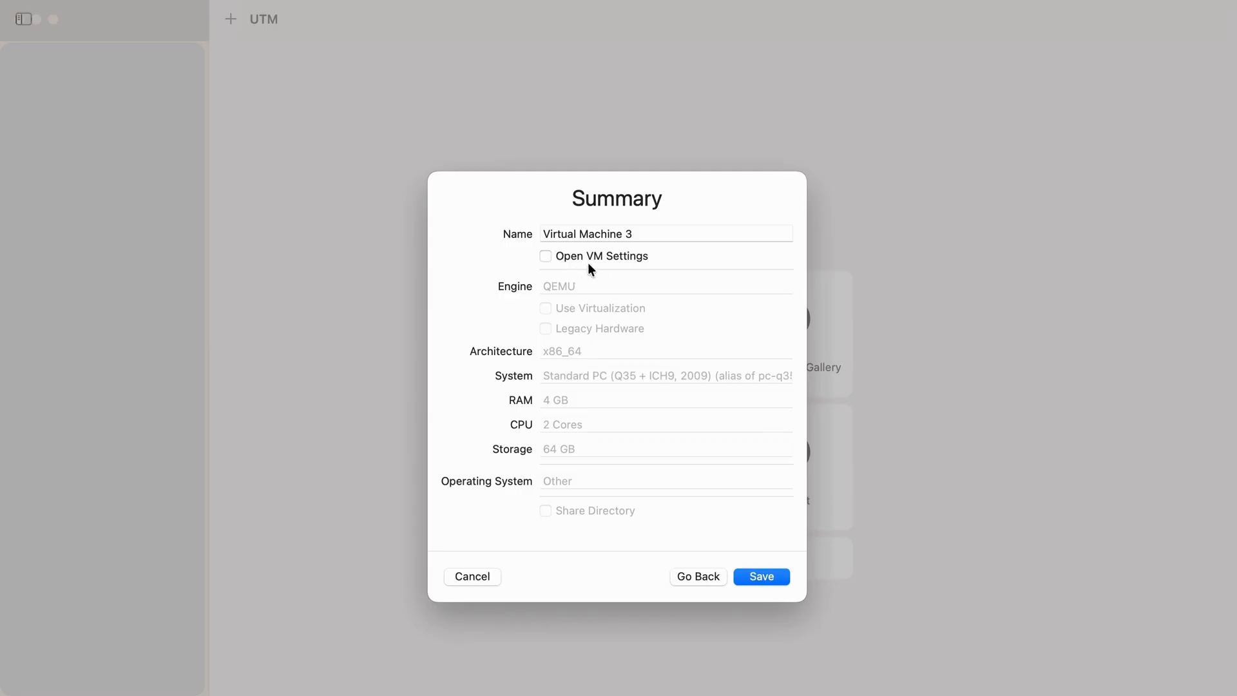
pyautogui.click(546, 257)
pyautogui.click(546, 257)
pyautogui.click(546, 257)
pyautogui.click(757, 576)
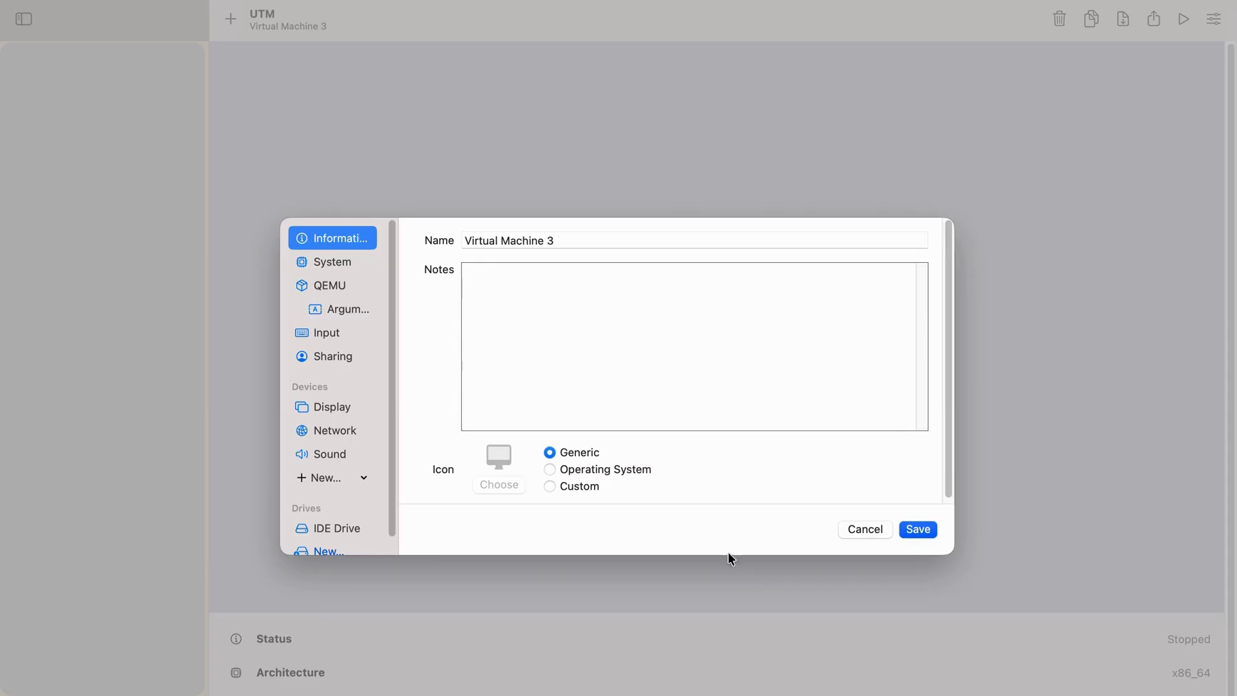
# - Add a second IDE drive to the machine by importing kali_linux_gomycode-disk1.vmdk from the kali_gomycode (1) folder
pyautogui.scroll(-1, 328, 503)
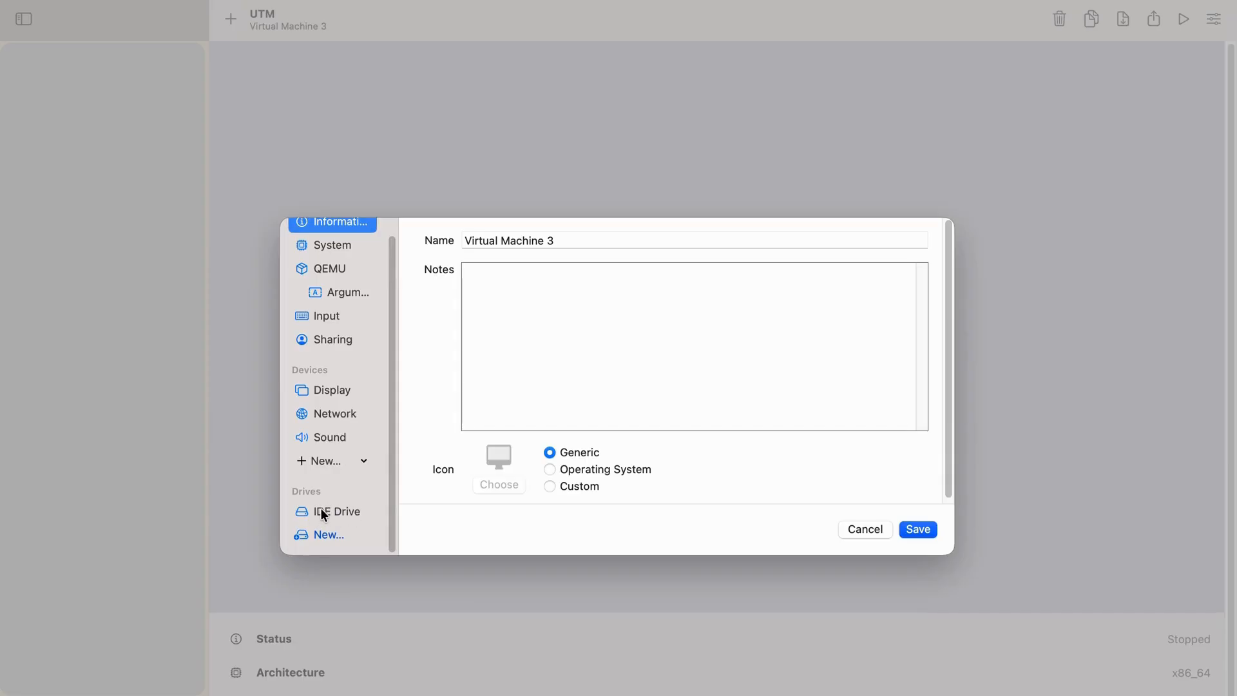
pyautogui.click(329, 511)
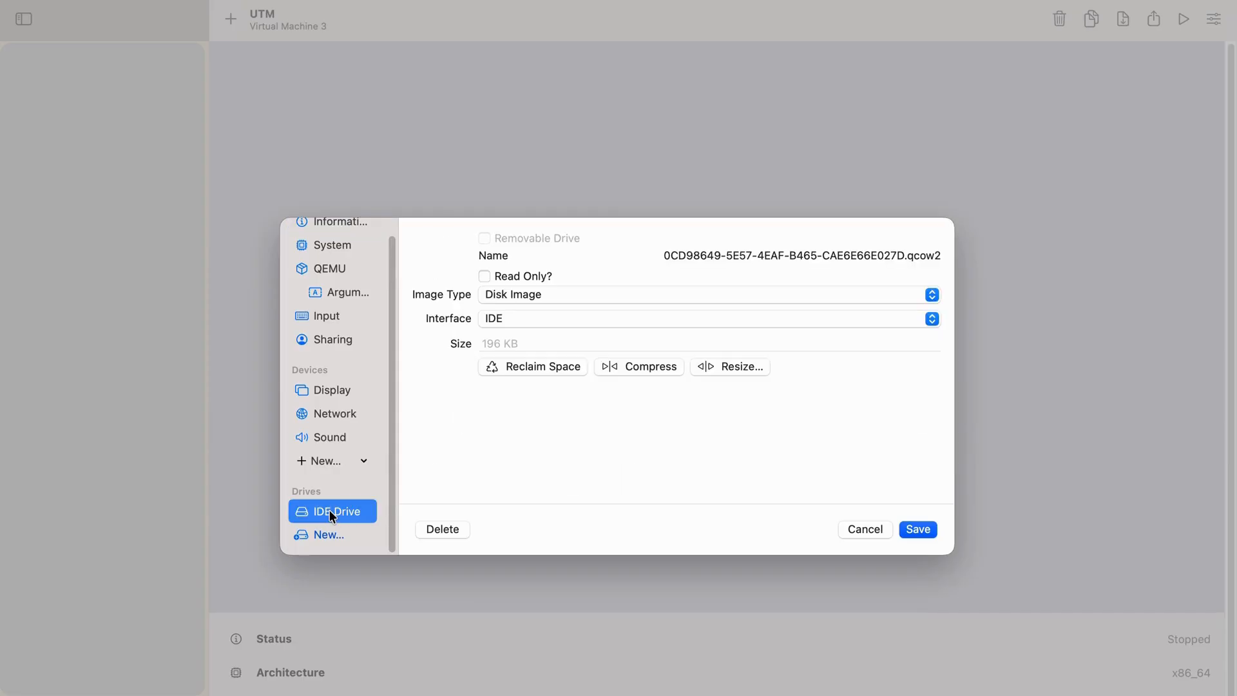
pyautogui.click(325, 535)
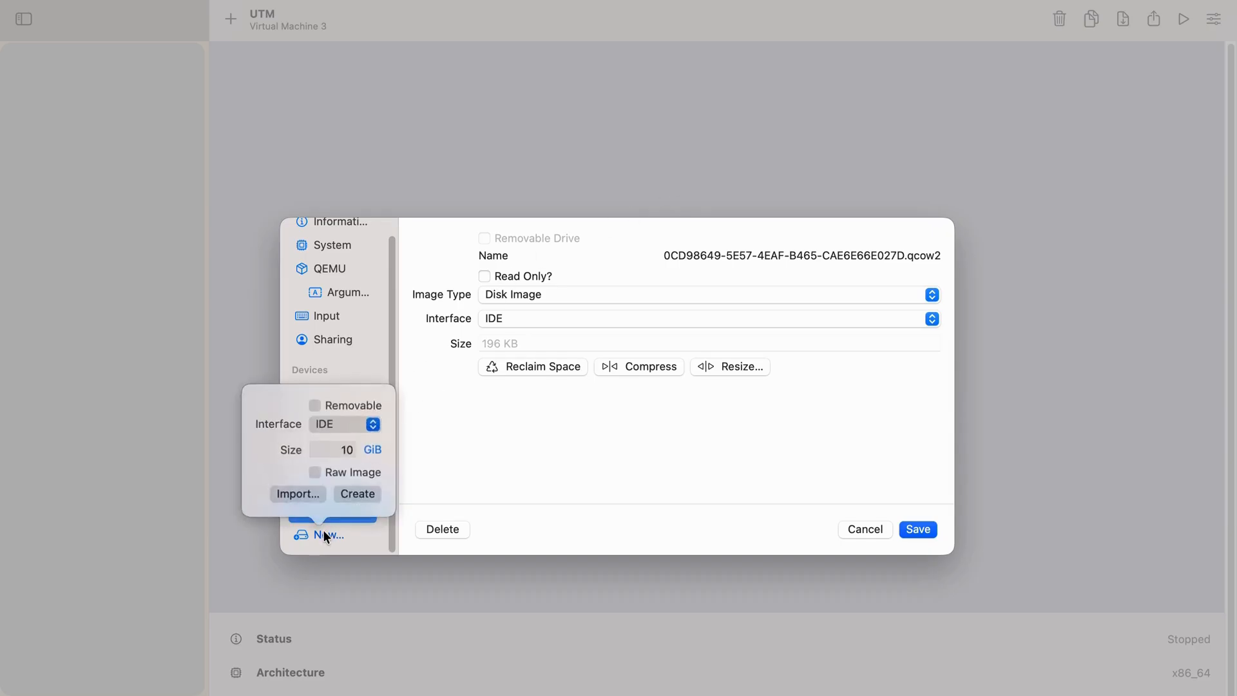
pyautogui.click(321, 534)
pyautogui.click(321, 537)
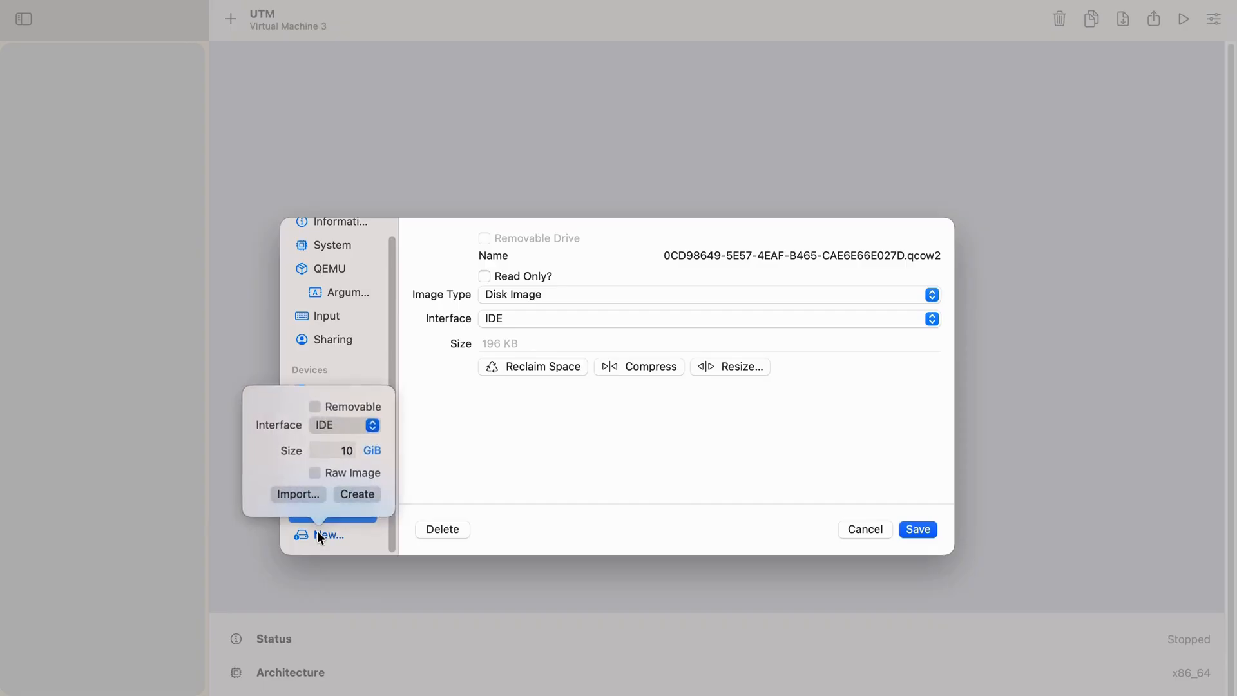
pyautogui.click(353, 451)
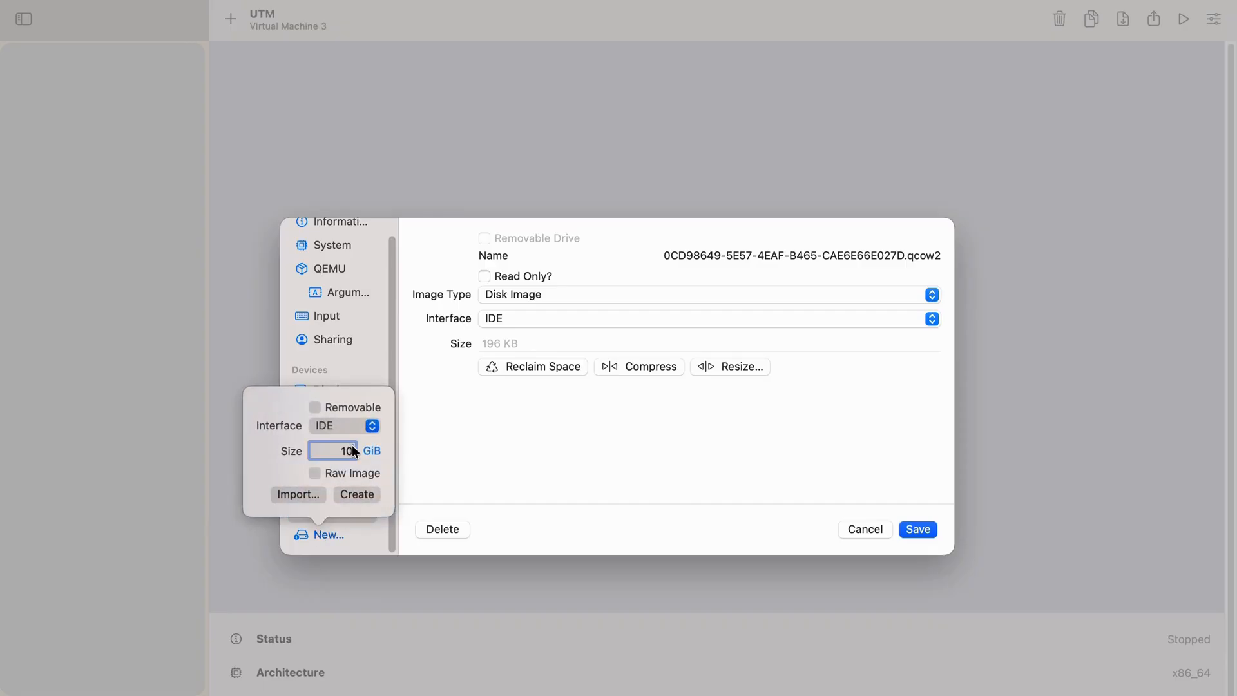
pyautogui.press('BackSpace')
pyautogui.write('50')
pyautogui.click(302, 495)
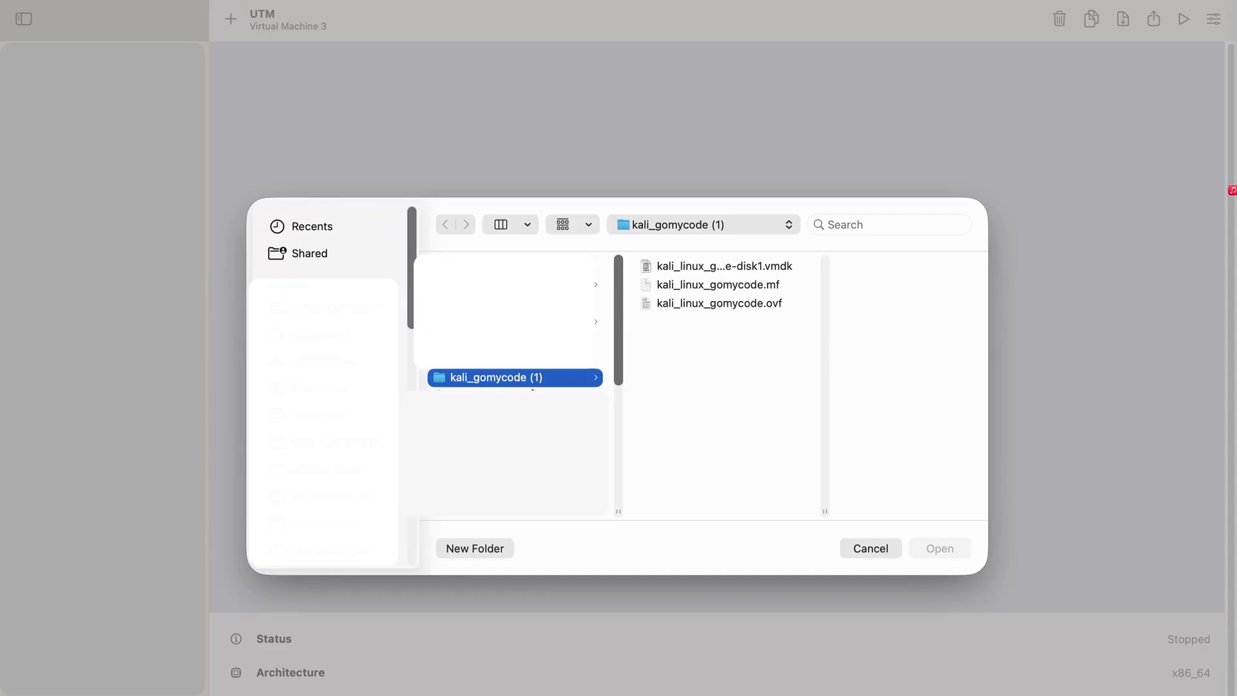
pyautogui.click(749, 265)
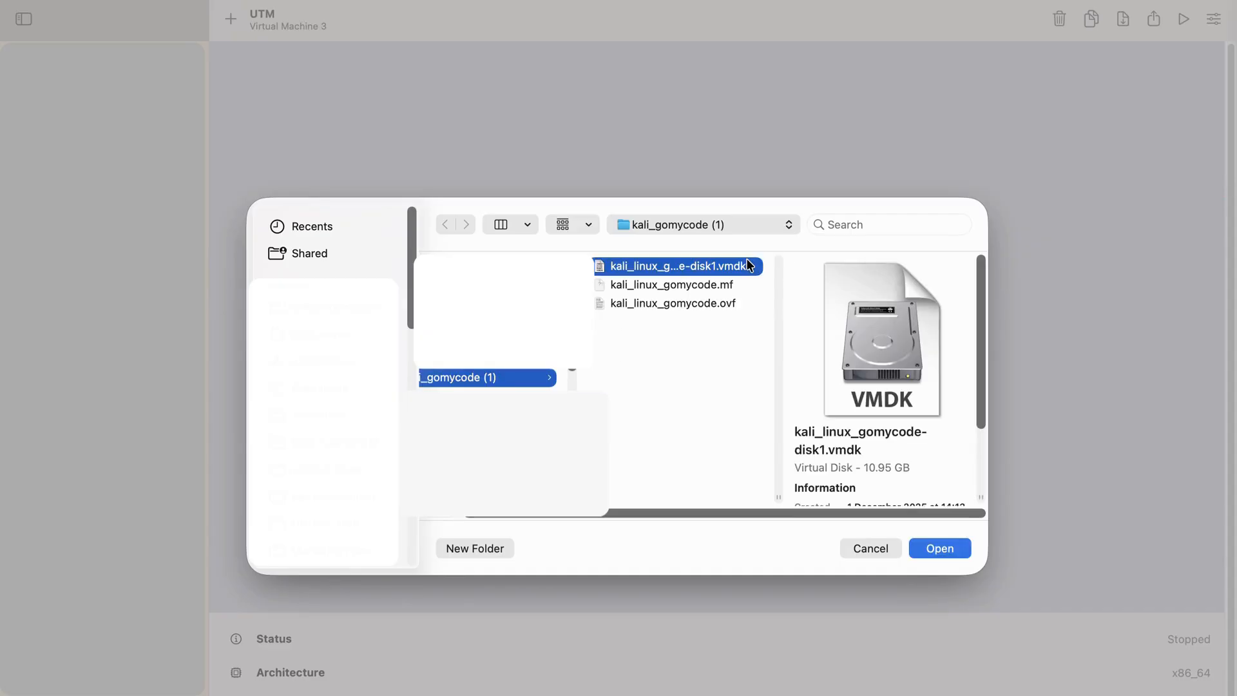
pyautogui.click(940, 548)
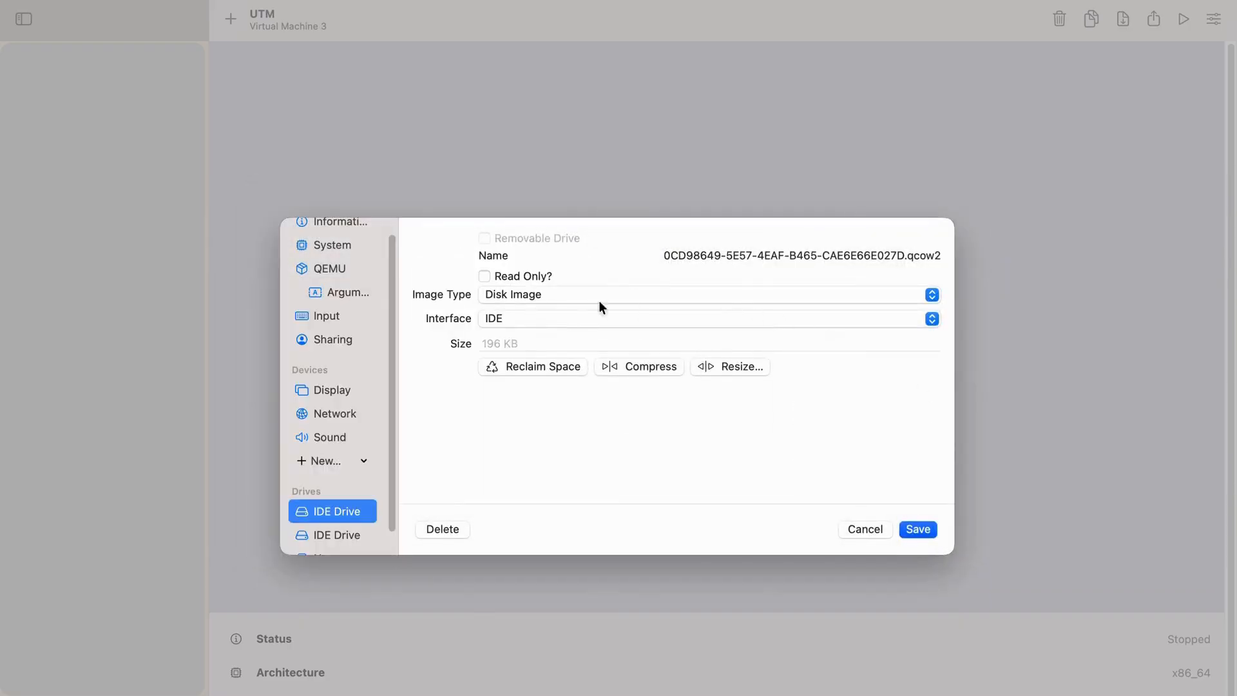
# - Move the imported VMDK drive above the original qcow2 drive in the drive order and save the machine's settings
pyautogui.click(336, 535)
pyautogui.click(337, 513)
pyautogui.click(342, 535)
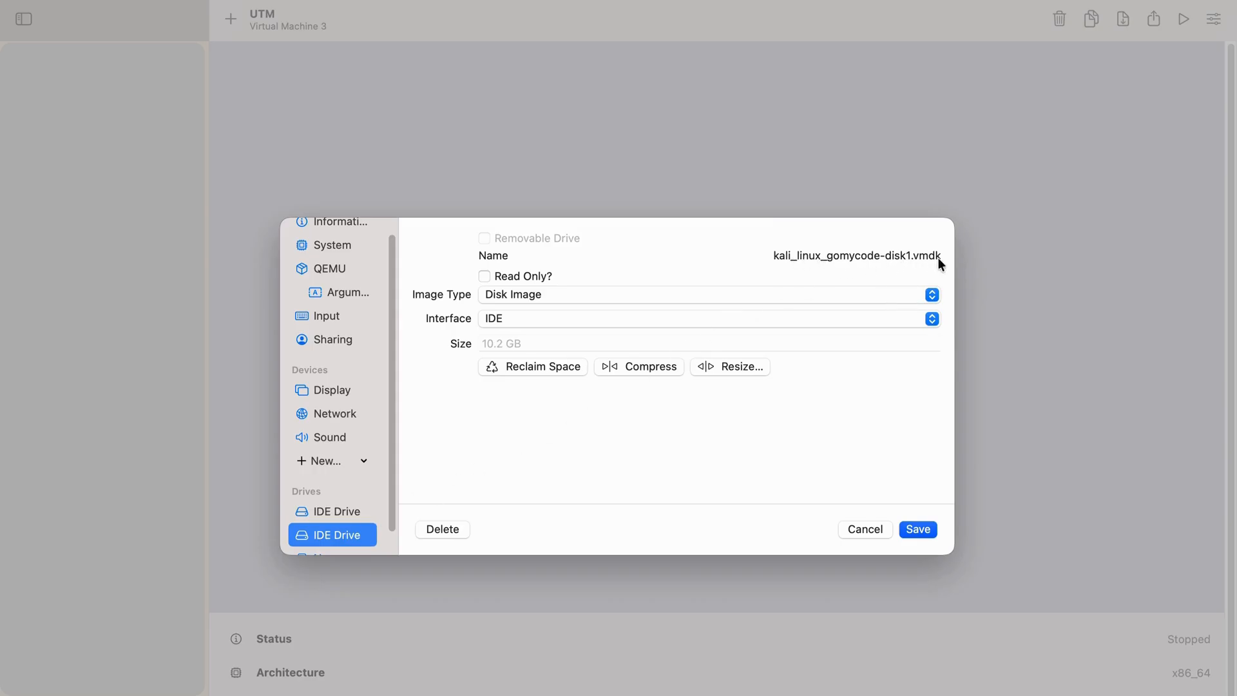
pyautogui.click(337, 510)
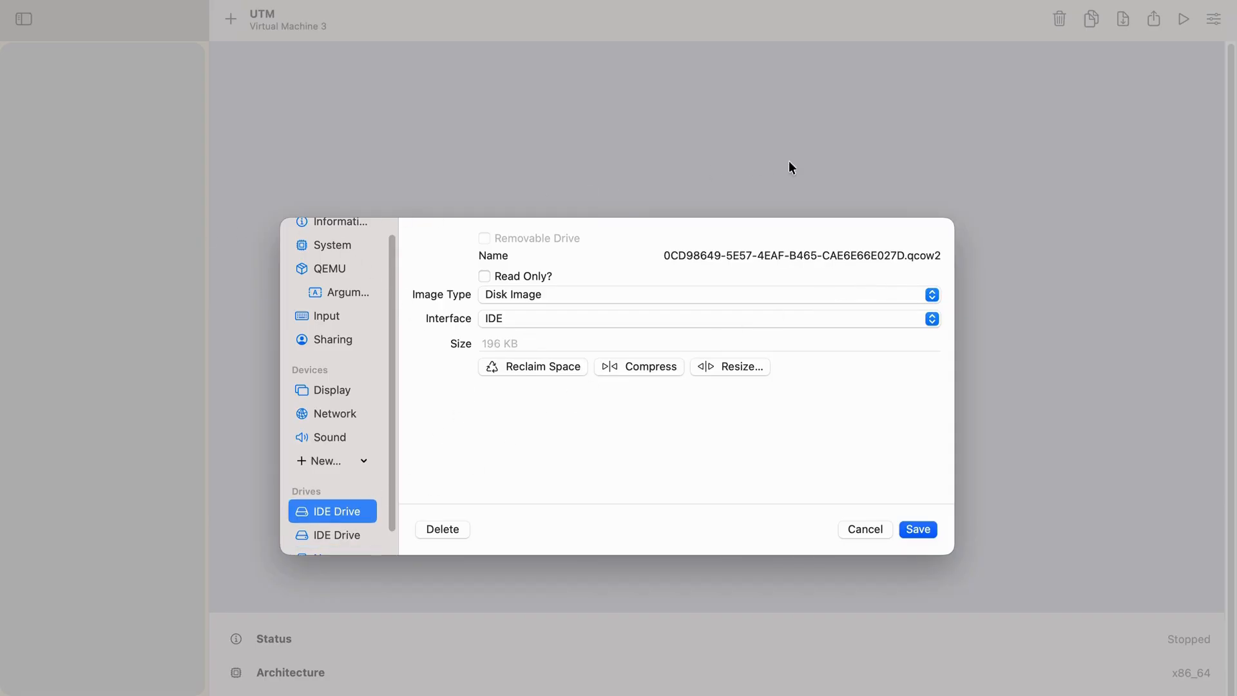
pyautogui.moveTo(332, 514)
pyautogui.mouseDown()
pyautogui.moveTo(348, 532)
pyautogui.moveTo(327, 516)
pyautogui.mouseUp()
pyautogui.click(327, 484)
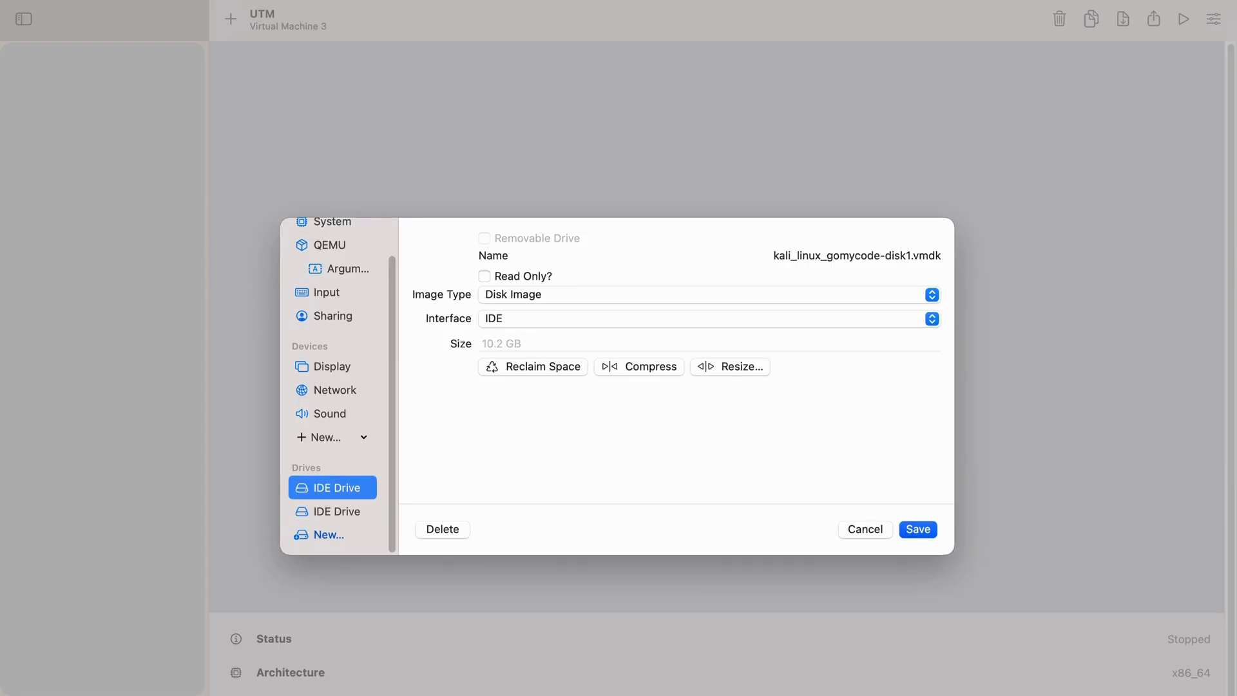
pyautogui.click(343, 513)
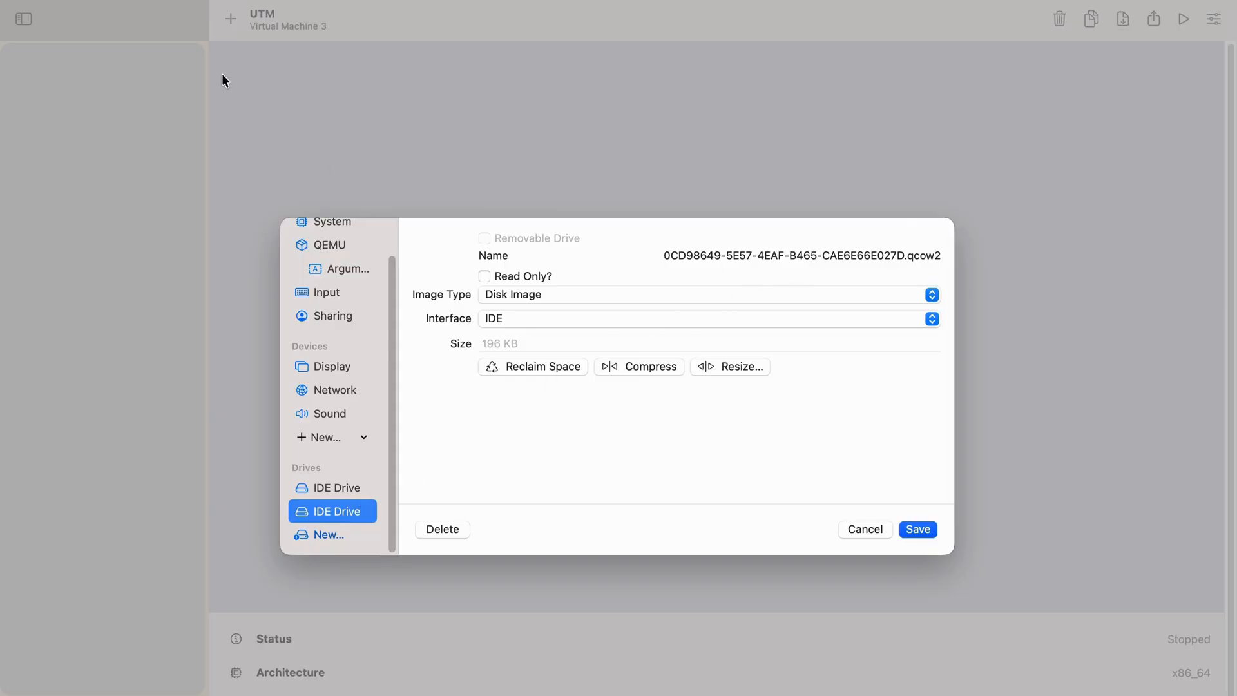
pyautogui.click(334, 483)
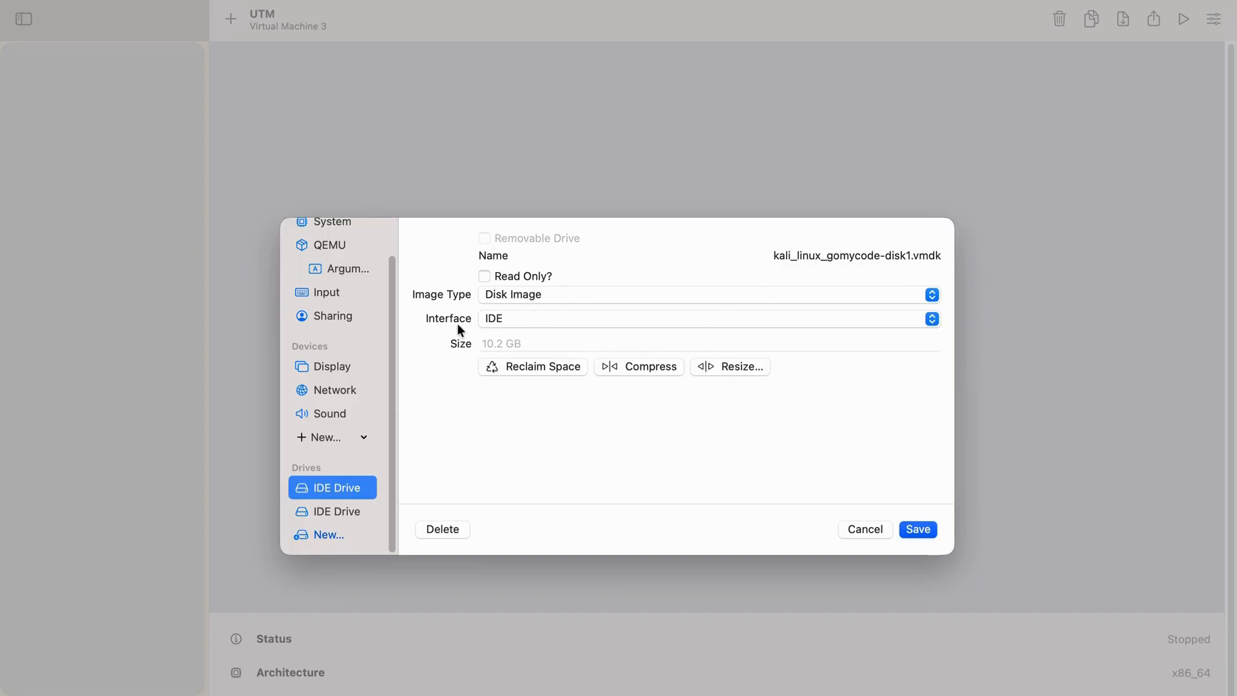
pyautogui.click(922, 528)
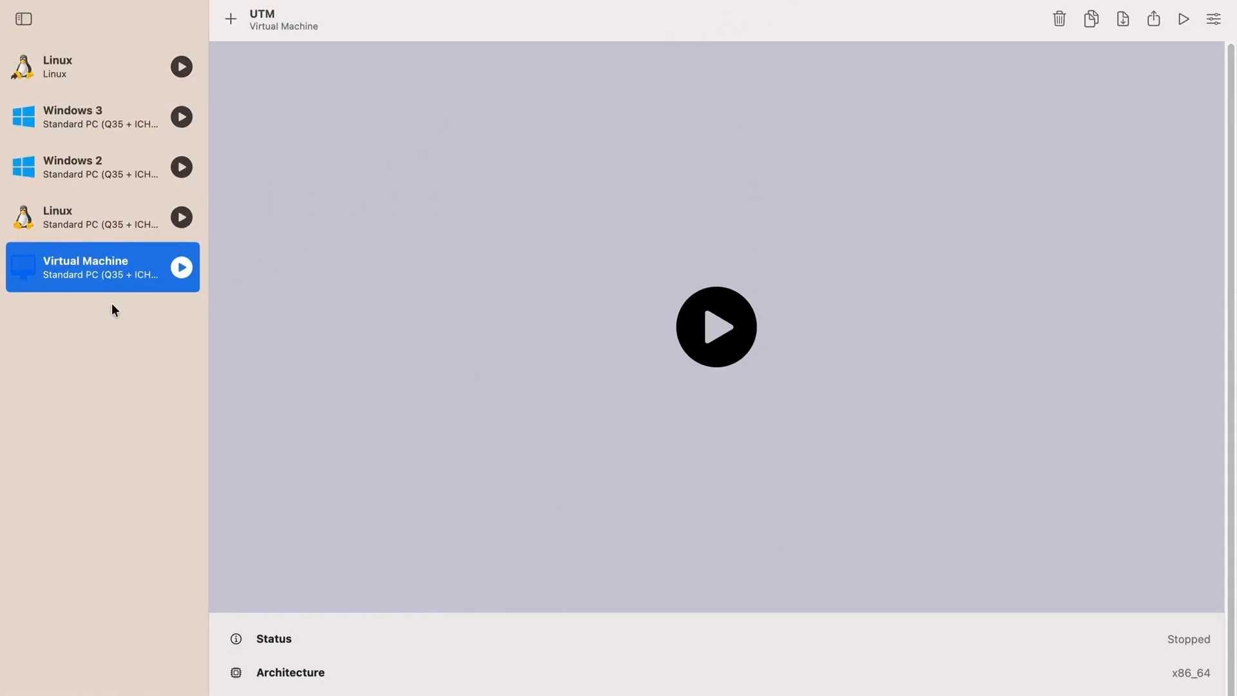
# - Try booting the machine named Virtual Machine, then force it to shut down and close its window
pyautogui.click(744, 313)
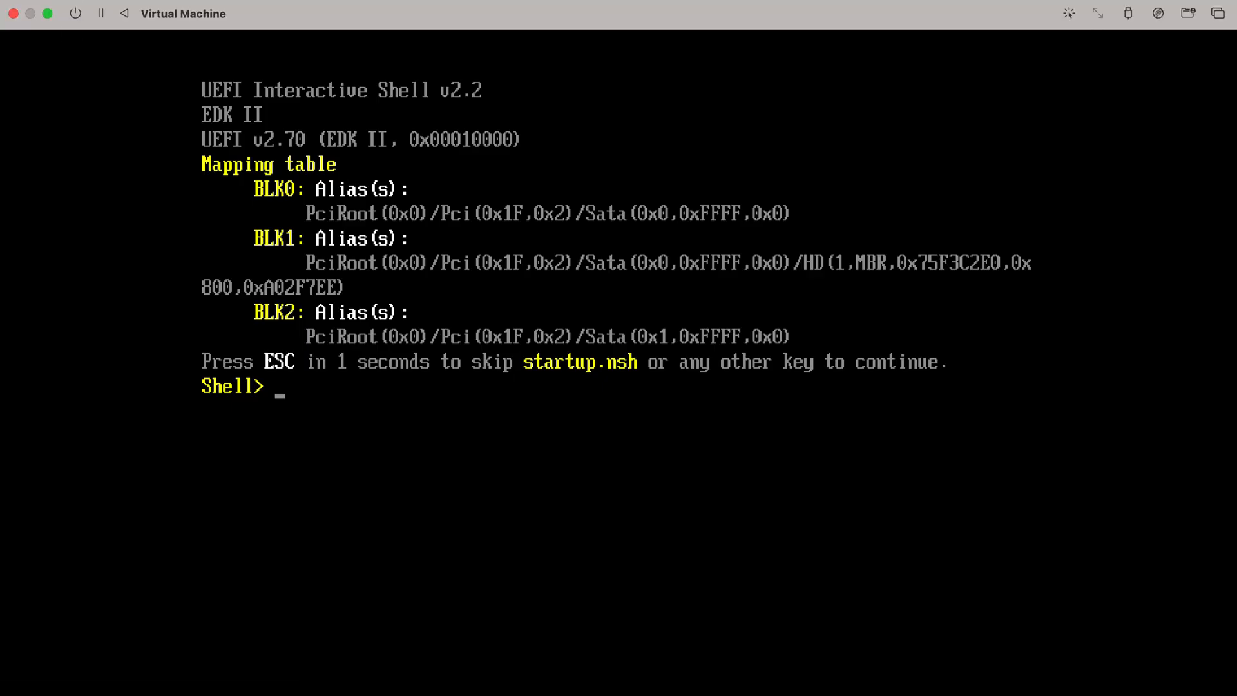
pyautogui.click(75, 14)
pyautogui.click(110, 59)
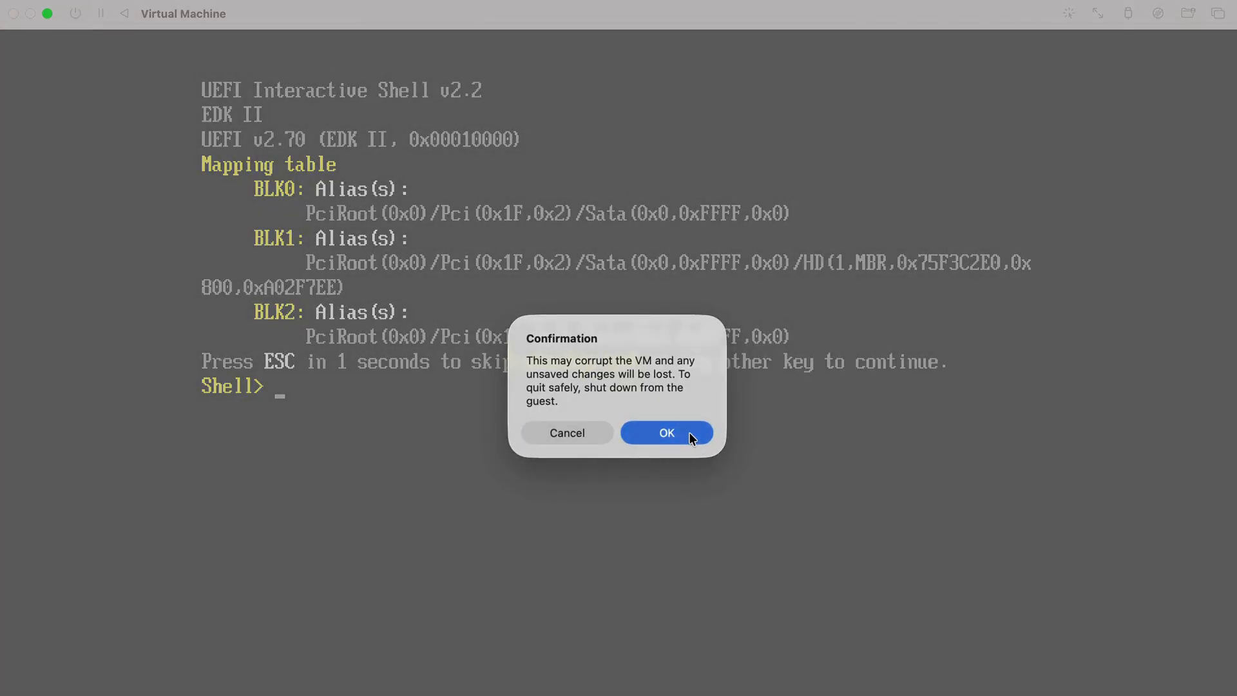
pyautogui.click(670, 433)
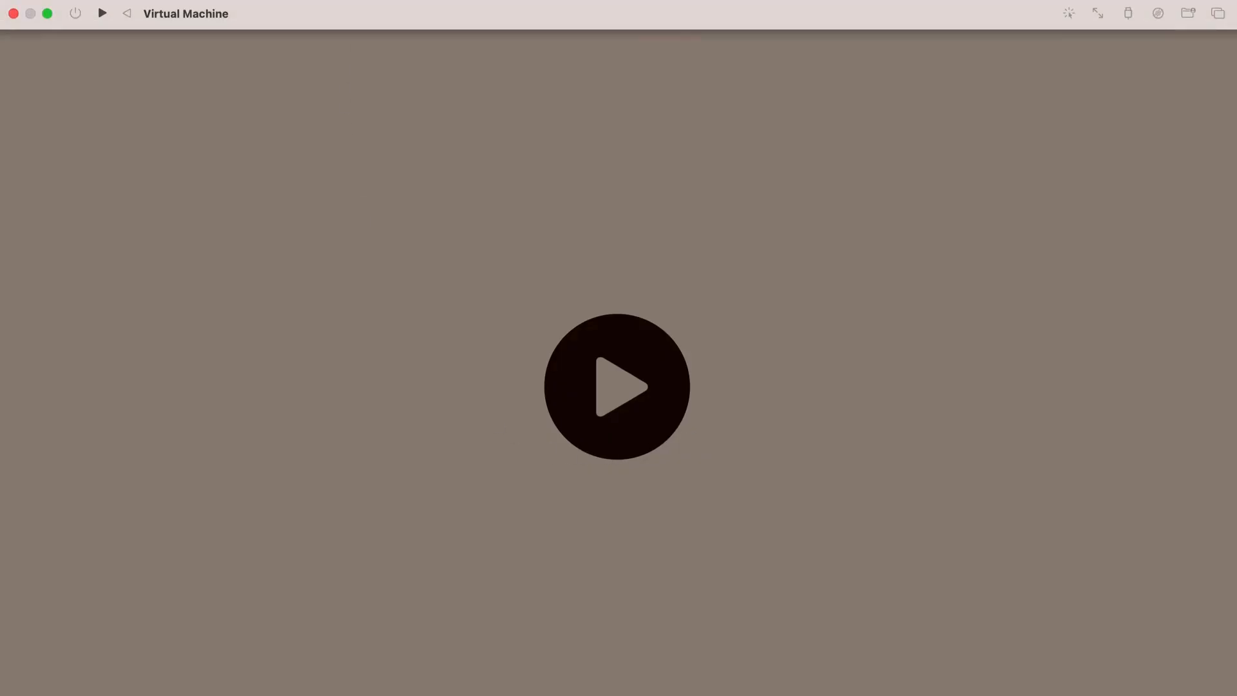
pyautogui.click(13, 13)
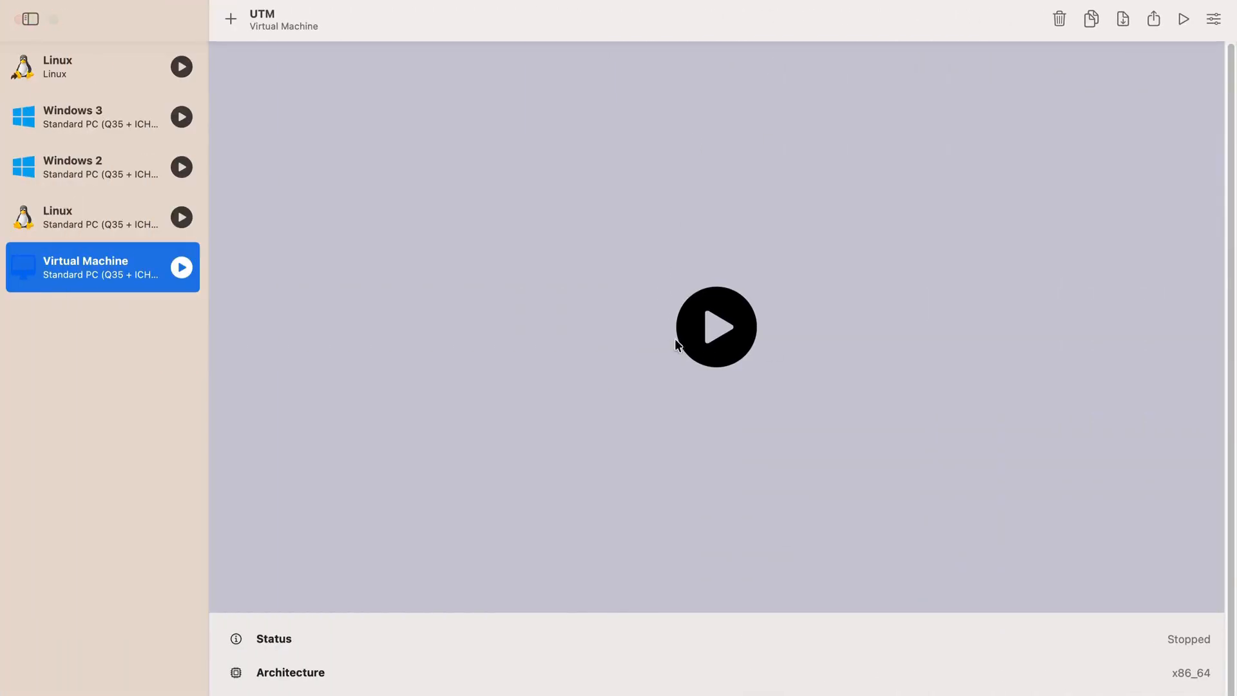
# - Disable UEFI Boot in the QEMU settings of Virtual Machine and save the change
pyautogui.click(1214, 20)
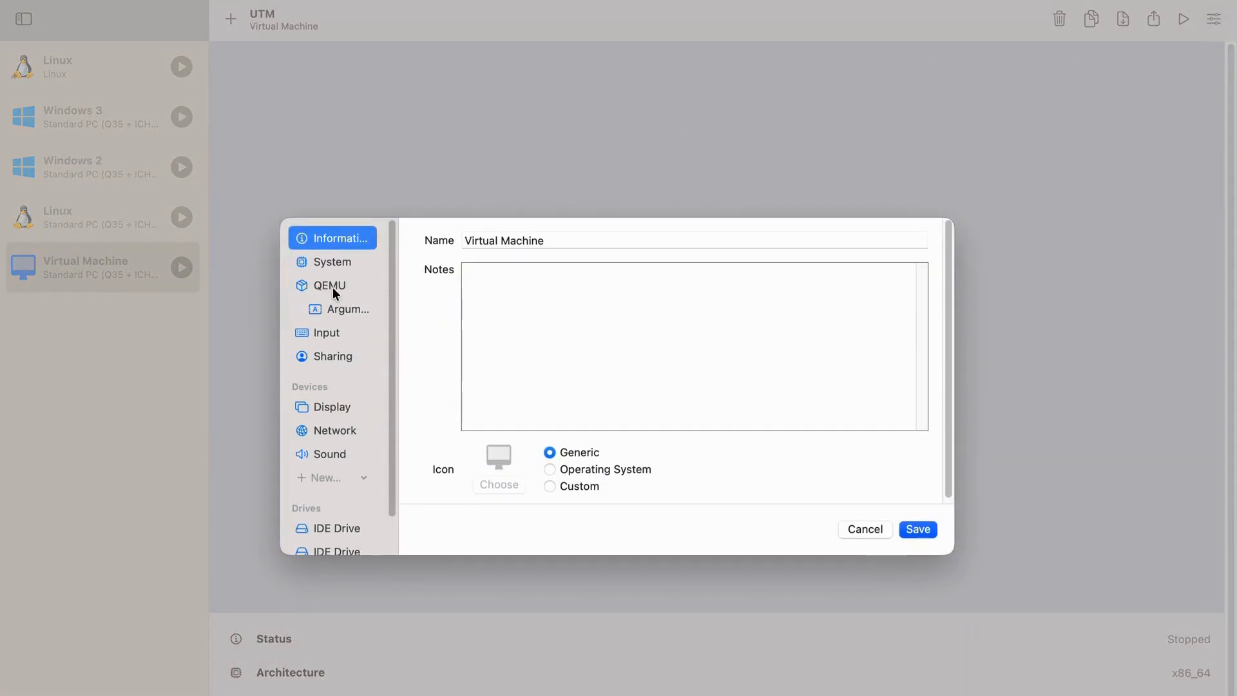
pyautogui.click(332, 287)
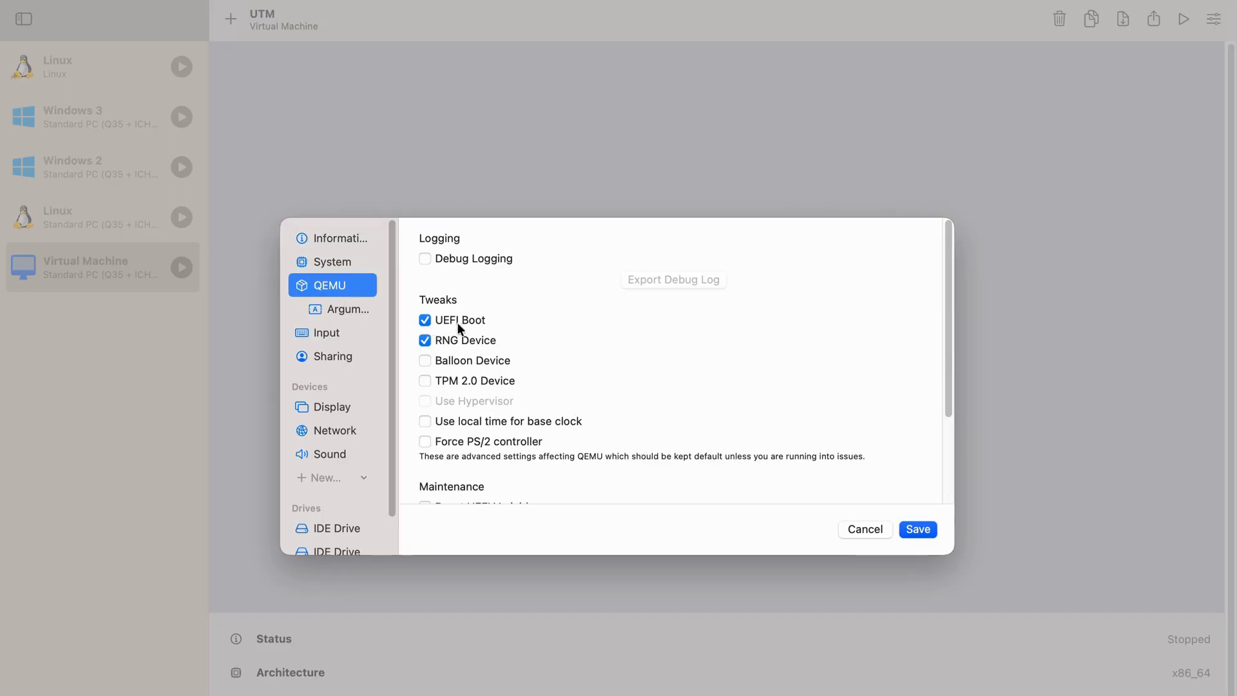
pyautogui.click(425, 321)
pyautogui.click(920, 528)
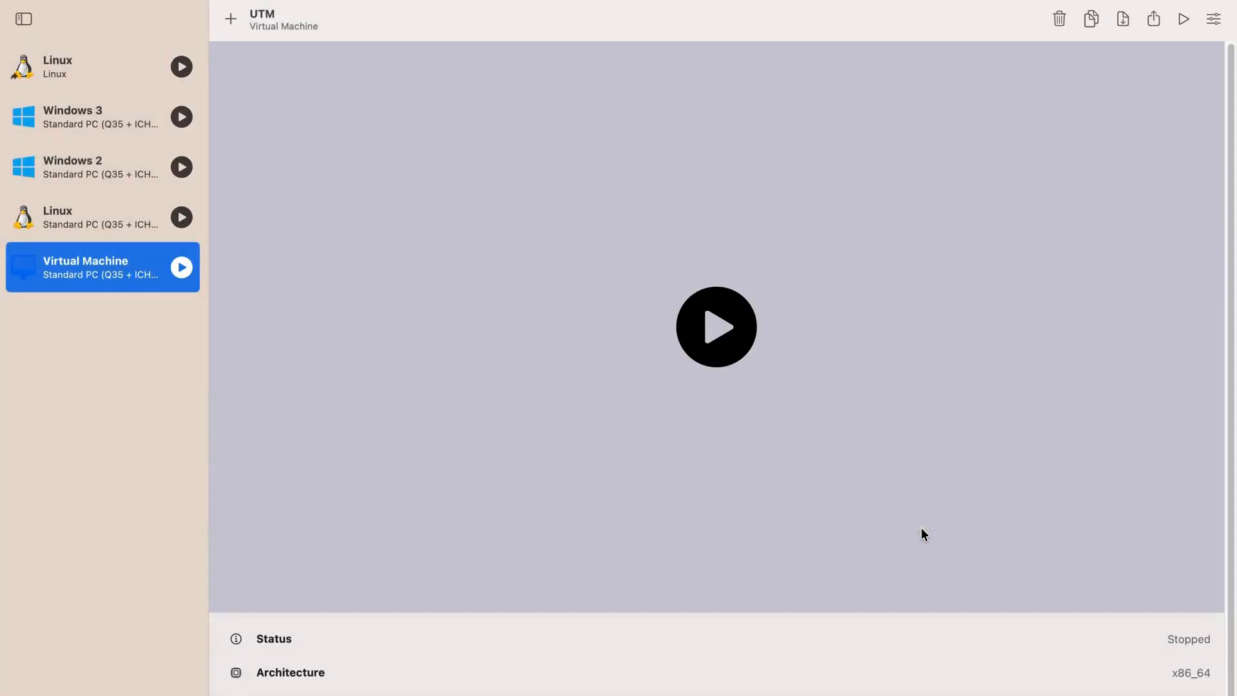